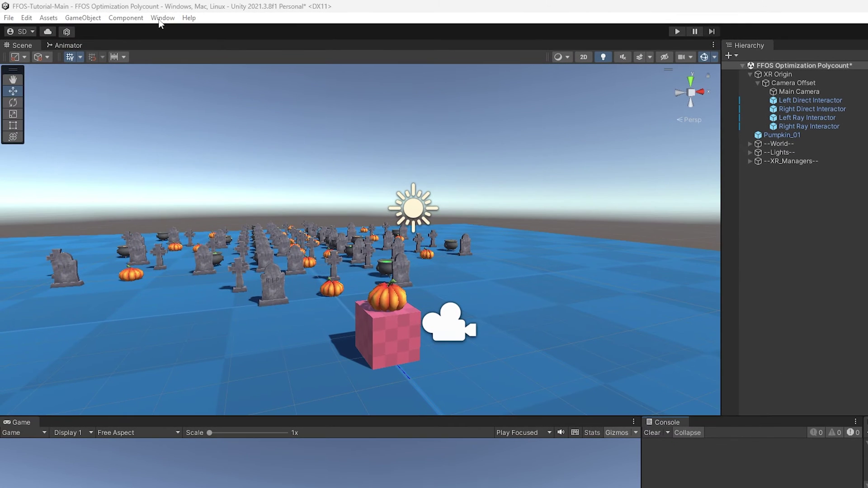
# Open the Frame Debugger from the Analysis windows and enable frame capture.
pyautogui.click(161, 19)
pyautogui.moveTo(221, 277)
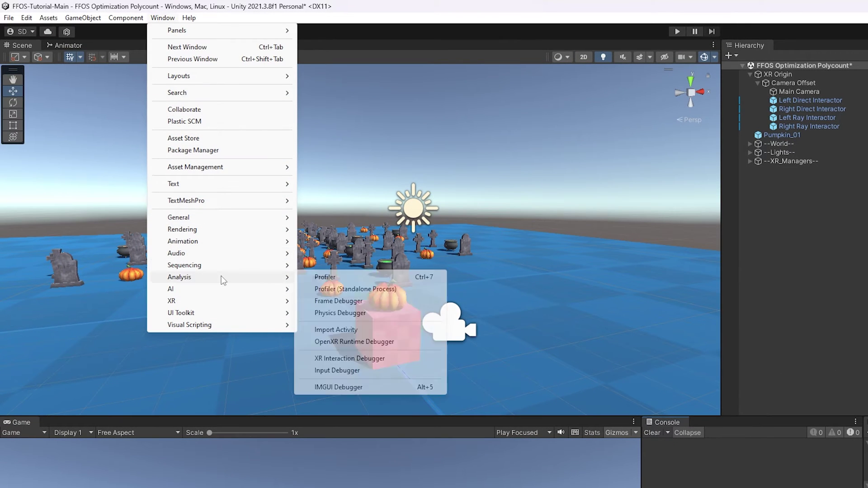
pyautogui.click(348, 301)
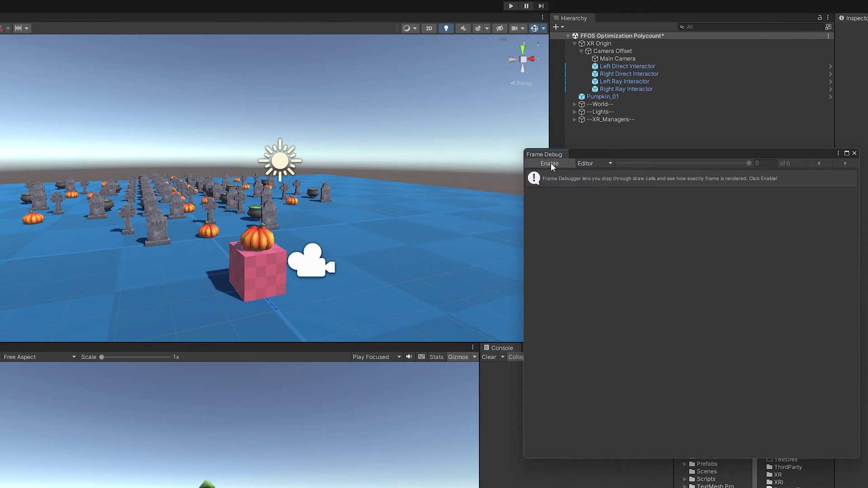
pyautogui.click(550, 163)
# Expand the image effects, skybox, opaque, forward and shadow map event groups.
pyautogui.click(535, 193)
pyautogui.click(535, 189)
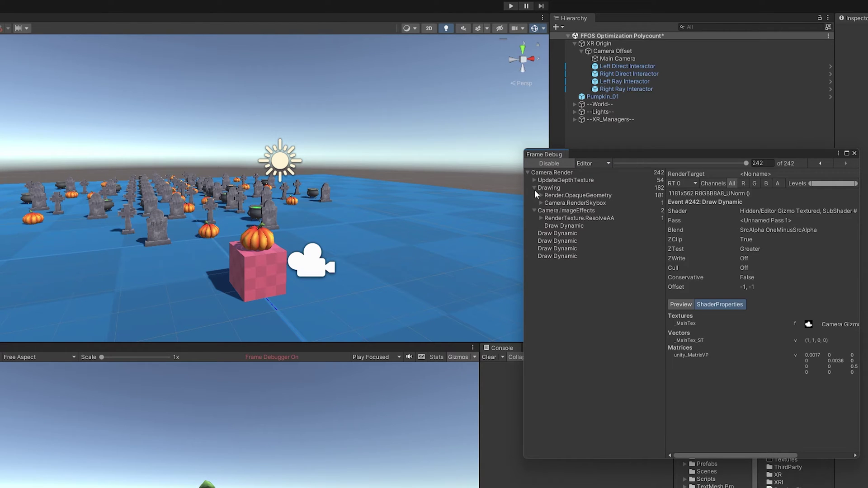
pyautogui.click(541, 218)
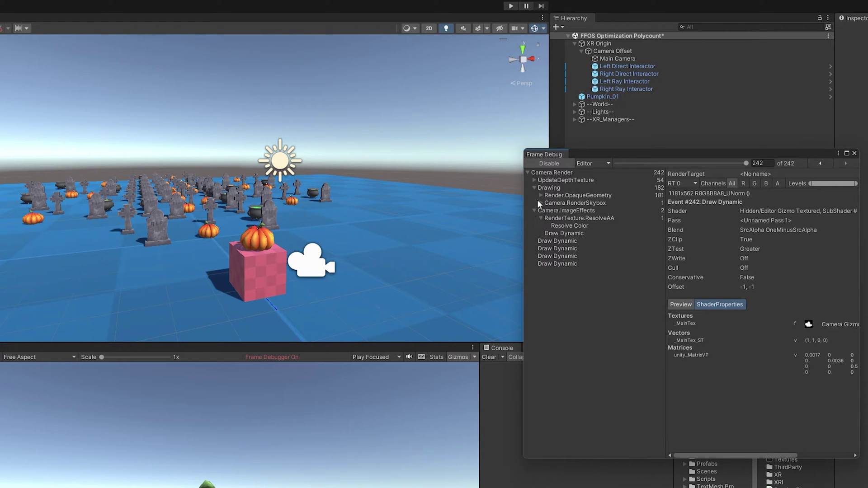
pyautogui.click(541, 203)
pyautogui.click(541, 195)
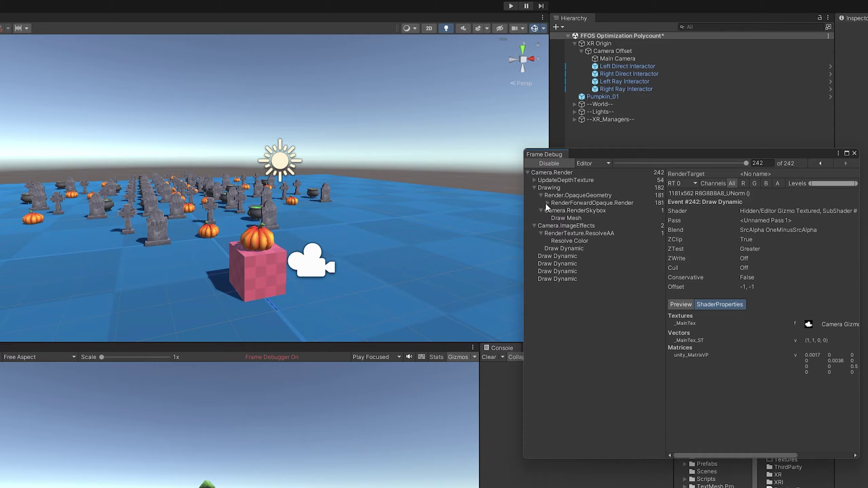
pyautogui.click(547, 203)
pyautogui.click(554, 211)
pyautogui.click(554, 272)
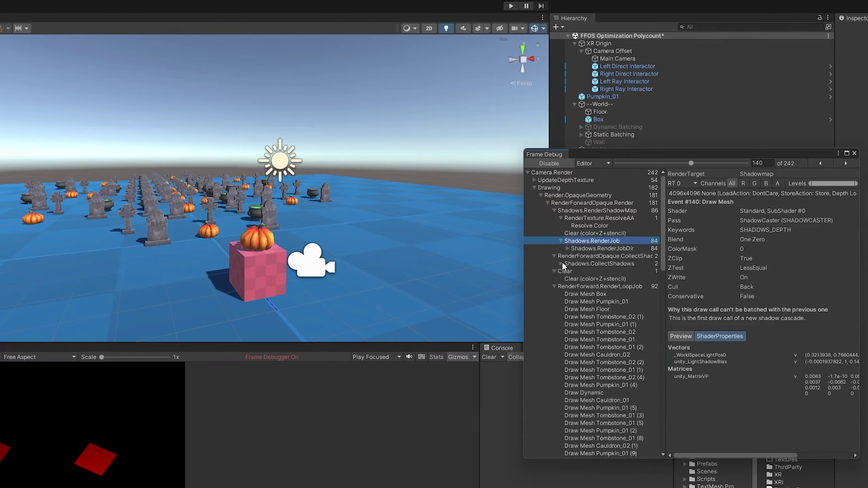
pyautogui.click(561, 263)
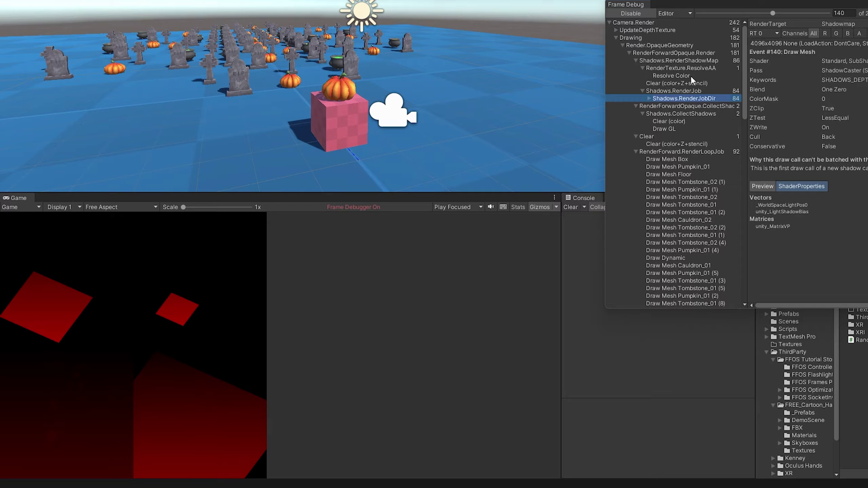
# Show the final frame, then step down to the pumpkin and tombstone draw calls.
pyautogui.click(638, 23)
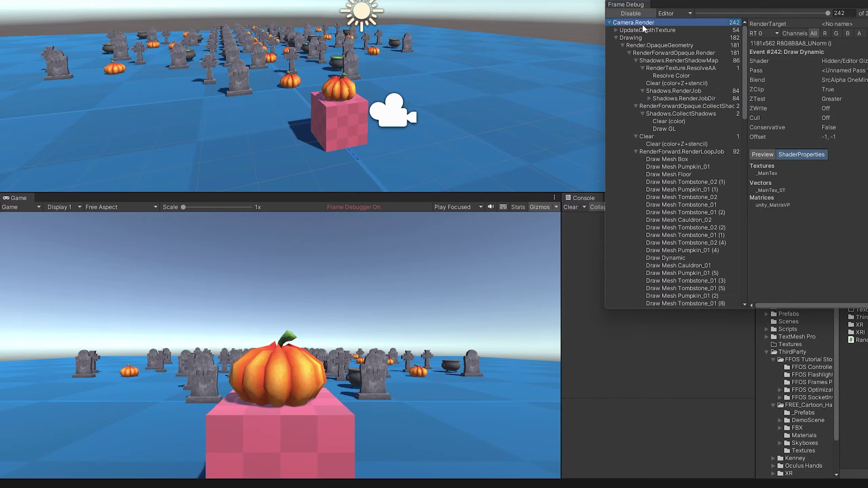
pyautogui.press('Down')
pyautogui.press('Down')
pyautogui.press('Down')
pyautogui.press('Down')
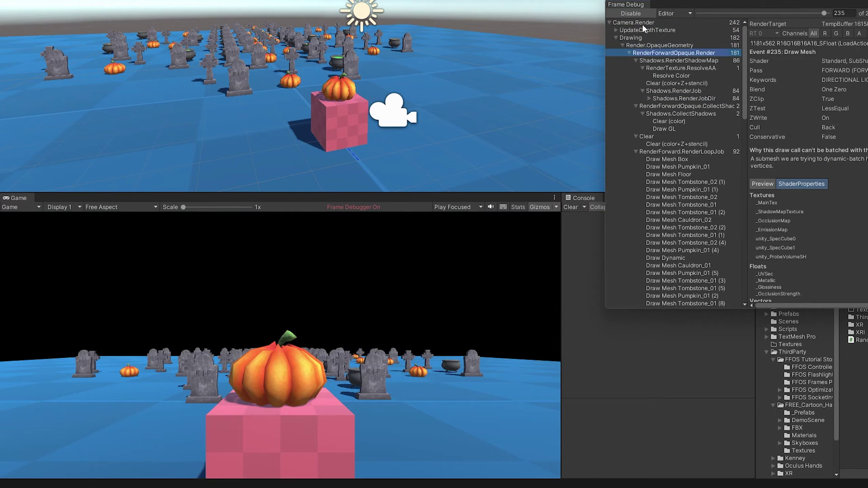
pyautogui.press('Down')
pyautogui.press('Down')
pyautogui.press('Down')
pyautogui.press('Down')
pyautogui.press('Down')
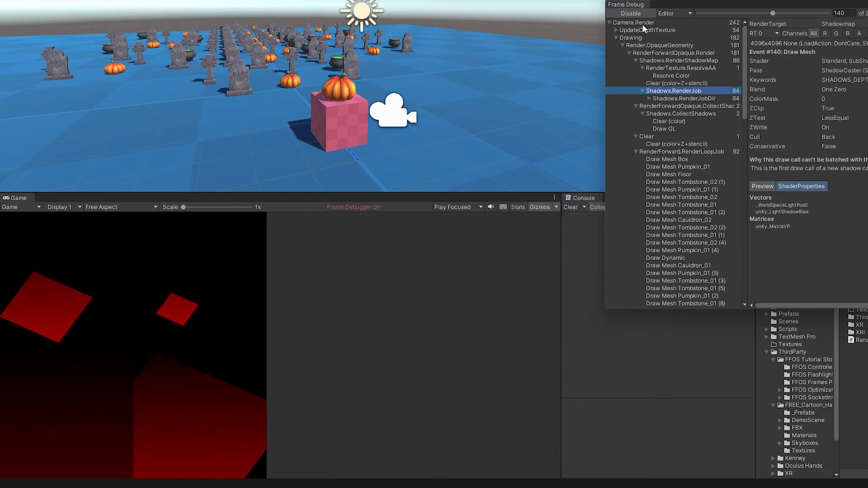
pyautogui.press('Down')
pyautogui.press('Down')
pyautogui.press('Down')
pyautogui.press('Down')
pyautogui.press('Down')
pyautogui.press('Down')
pyautogui.press('Down')
pyautogui.press('Down')
pyautogui.press('Down')
pyautogui.press('Down')
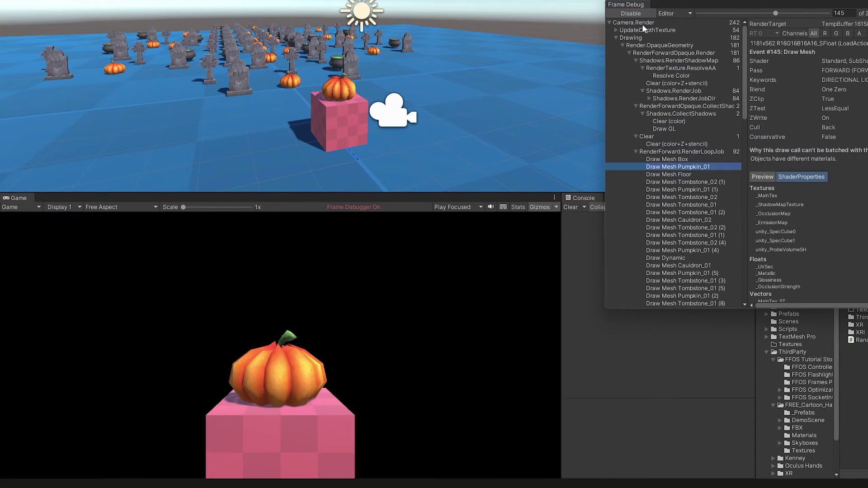
pyautogui.press('Down')
pyautogui.press('Down')
pyautogui.press('Down')
pyautogui.press('Down')
pyautogui.press('Down')
pyautogui.press('Down')
pyautogui.press('Down')
pyautogui.press('Down')
pyautogui.press('Down')
pyautogui.press('Down')
pyautogui.press('Down')
pyautogui.press('Down')
pyautogui.press('Down')
pyautogui.press('Down')
pyautogui.press('Down')
pyautogui.press('Down')
pyautogui.press('Down')
pyautogui.press('Down')
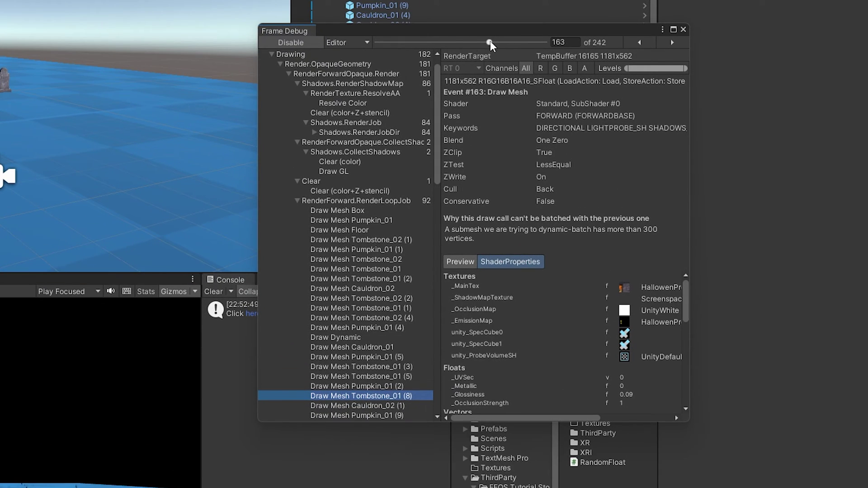
# Rewind the capture to event 95 and inspect the Cauldron_01 (5) and (3) shadow draws.
pyautogui.moveTo(490, 43)
pyautogui.mouseDown()
pyautogui.moveTo(439, 53)
pyautogui.moveTo(518, 51)
pyautogui.moveTo(427, 51)
pyautogui.mouseUp()
pyautogui.scroll(3, 386, 235)
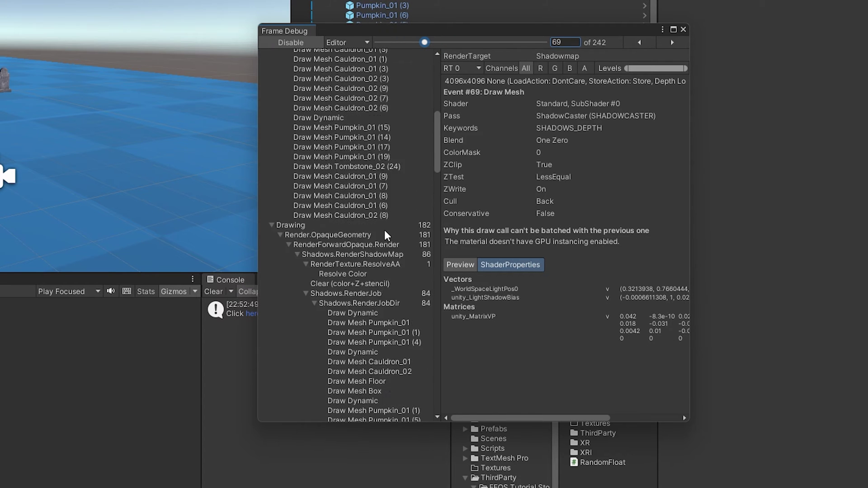
pyautogui.scroll(-5, 386, 236)
pyautogui.click(393, 290)
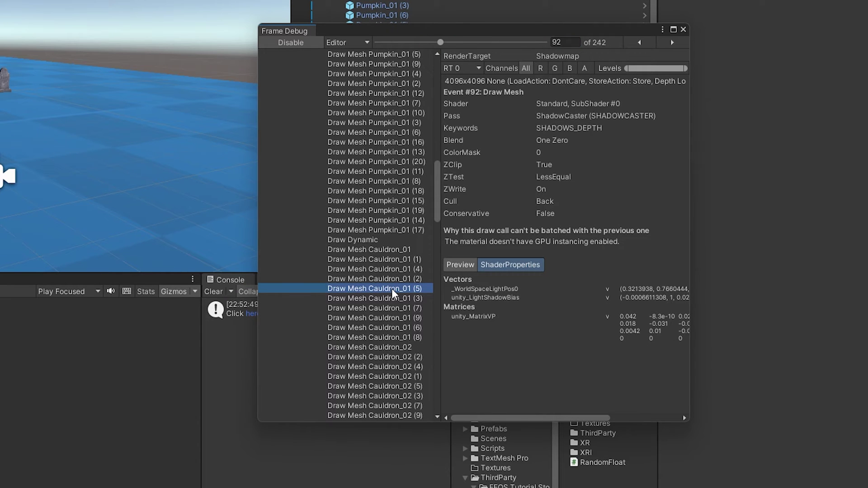
pyautogui.click(392, 295)
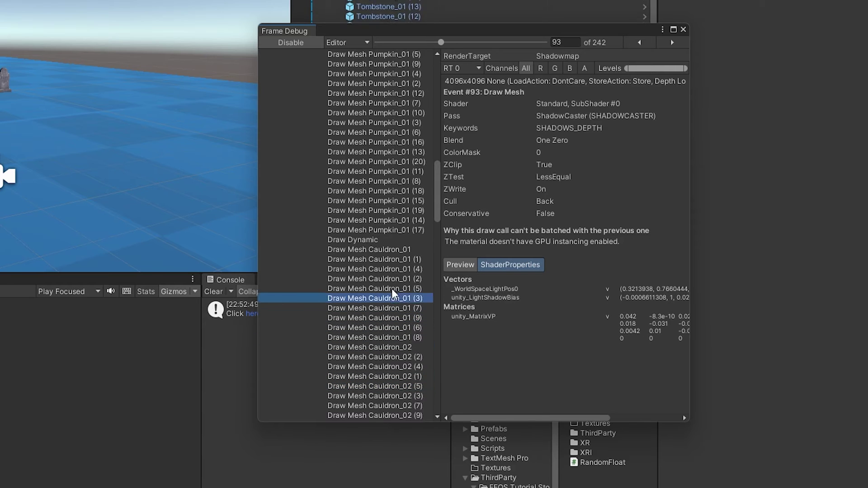
pyautogui.press('Up')
pyautogui.press('Up')
pyautogui.press('Up')
pyautogui.press('Up')
pyautogui.press('Up')
pyautogui.press('Up')
pyautogui.press('Up')
pyautogui.press('Up')
pyautogui.press('Up')
pyautogui.press('Up')
pyautogui.press('Up')
pyautogui.press('Up')
pyautogui.press('Up')
pyautogui.press('Up')
pyautogui.press('Up')
pyautogui.press('Up')
pyautogui.press('Up')
pyautogui.press('Up')
pyautogui.press('Up')
pyautogui.press('Up')
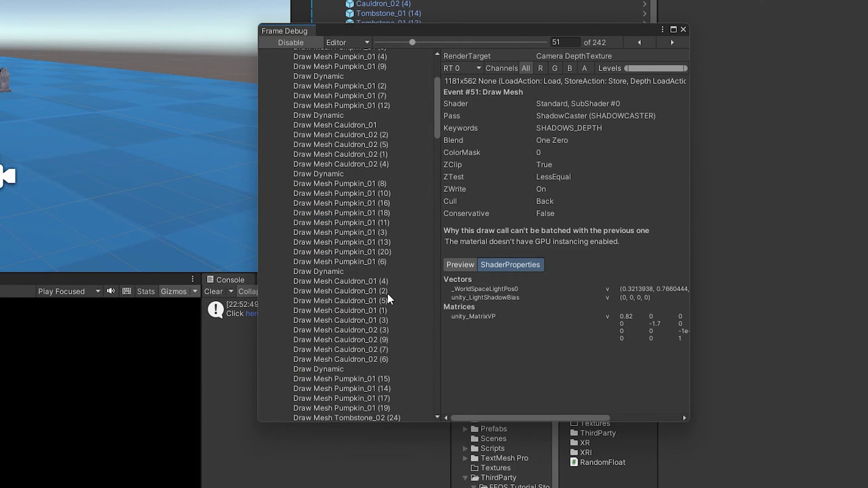
pyautogui.scroll(5, 389, 299)
pyautogui.scroll(-12, 389, 300)
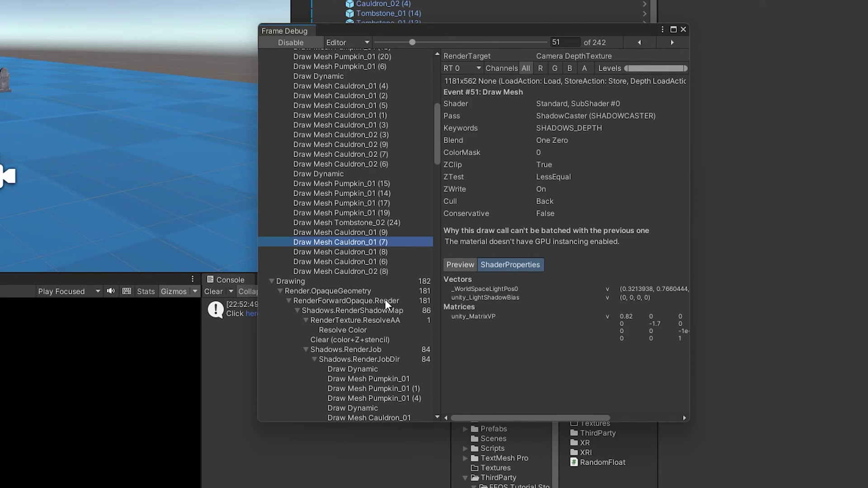
# Step through the shadow caster draws, checking why Cauldron_02 and Pumpkin_01 (4) don't batch.
pyautogui.click(387, 303)
pyautogui.press('Down')
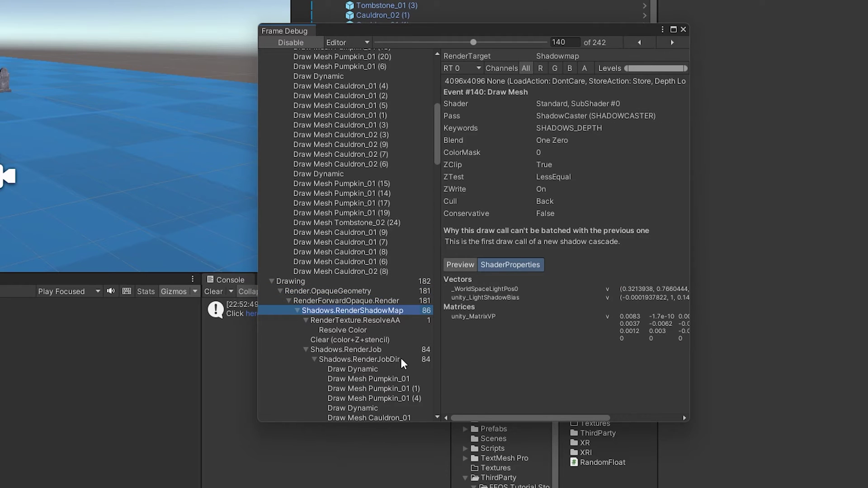
pyautogui.press('Down')
pyautogui.press('Up')
pyautogui.press('Up')
pyautogui.click(387, 310)
pyautogui.press('Down')
pyautogui.press('Down')
pyautogui.press('Down')
pyautogui.press('Down')
pyautogui.press('Down')
pyautogui.press('Down')
pyautogui.press('Down')
pyautogui.press('Down')
pyautogui.press('Down')
pyautogui.press('Down')
pyautogui.press('Down')
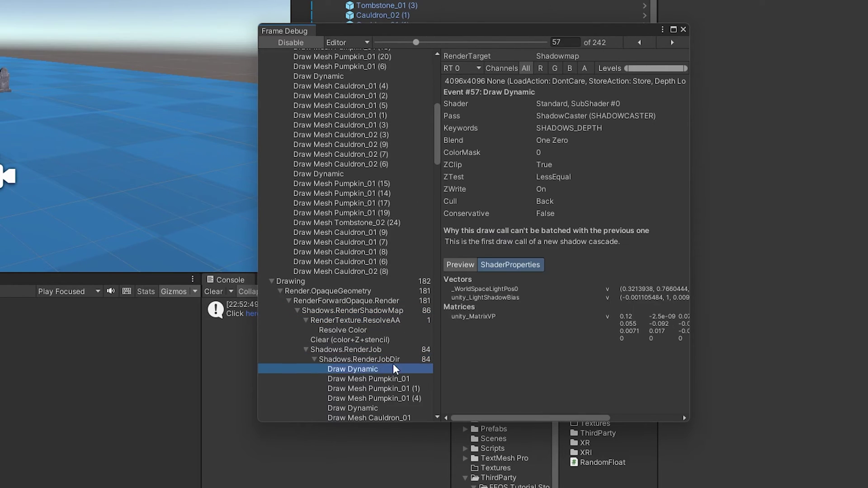
pyautogui.press('Down')
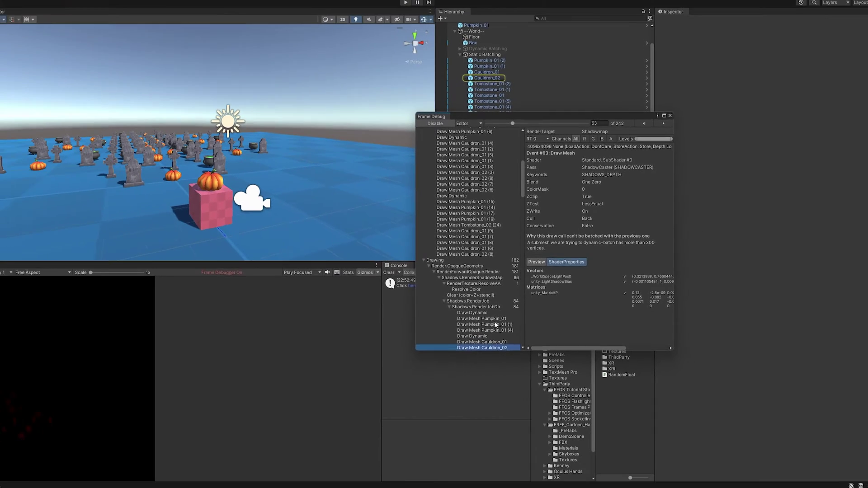
pyautogui.press('Up')
pyautogui.press('Up')
pyautogui.press('Up')
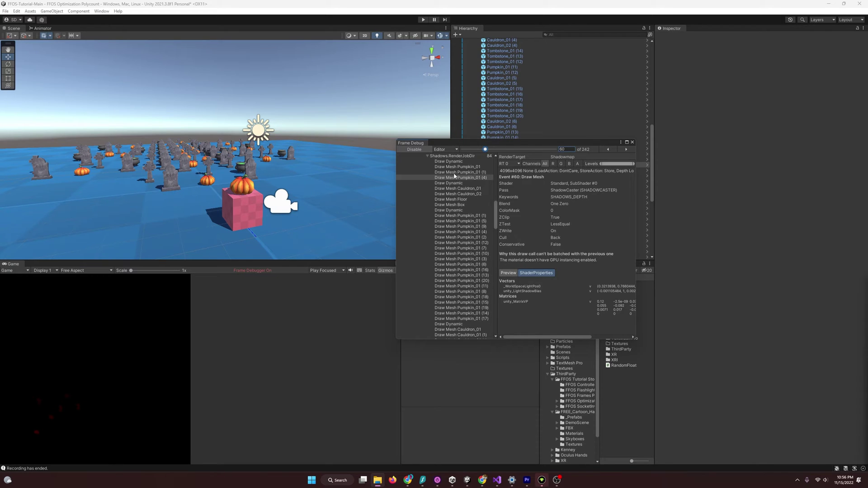
pyautogui.click(16, 11)
# Set Quality Shadows to Disable Shadows, dropping the Frame Debugger capture from 242 to 100 events.
pyautogui.click(39, 232)
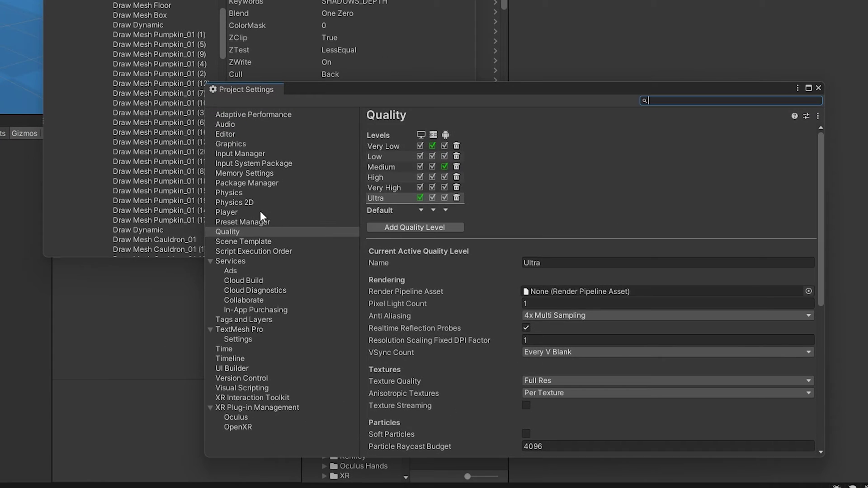
pyautogui.click(229, 192)
pyautogui.click(249, 232)
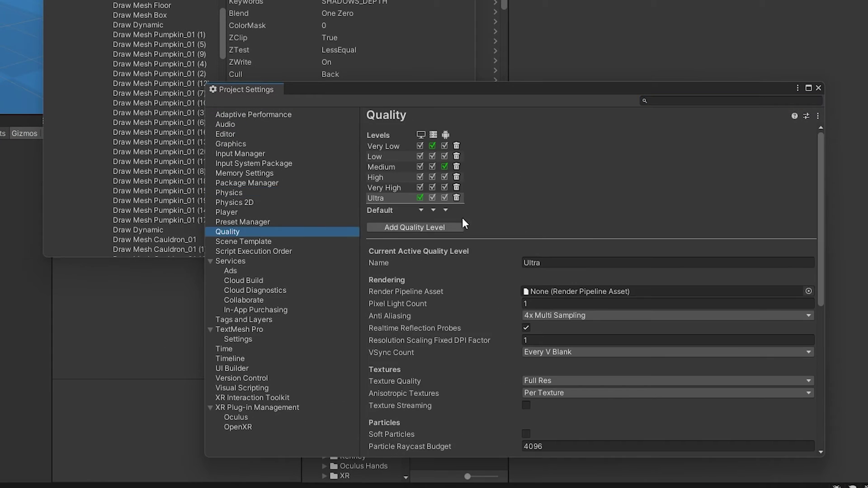
pyautogui.scroll(-5, 600, 257)
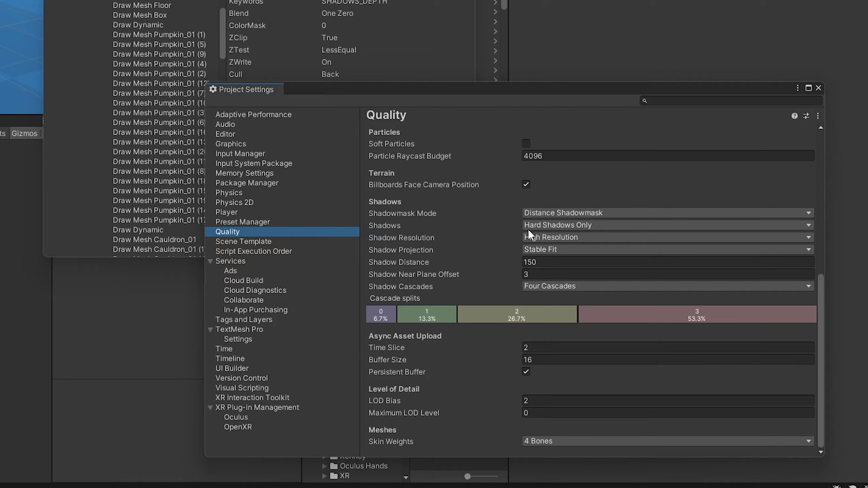
pyautogui.click(555, 224)
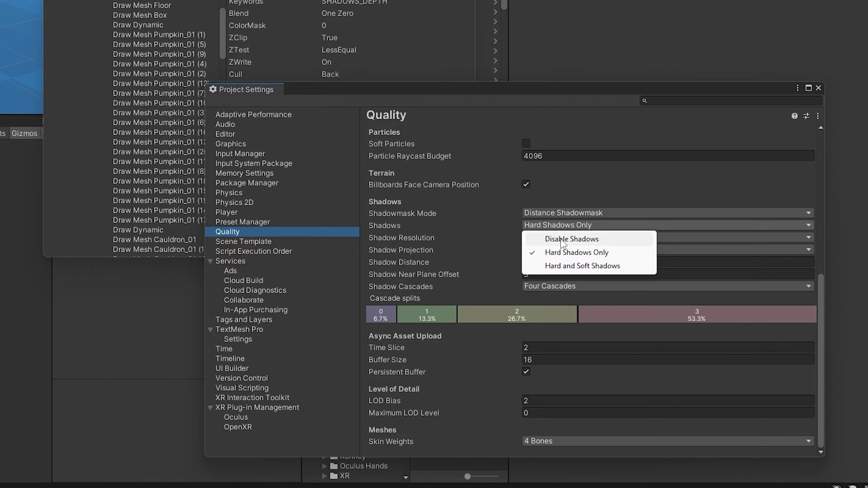
pyautogui.click(562, 240)
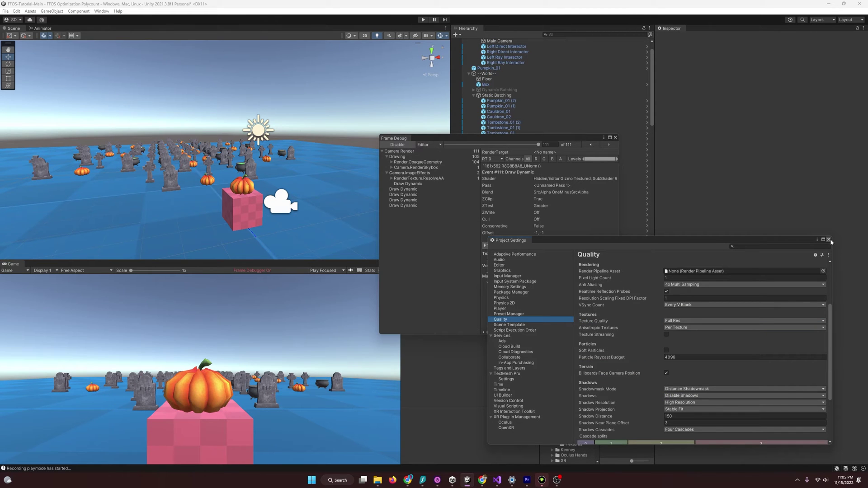
# Close the floating Project Settings window and the Frame Debugger window.
pyautogui.click(829, 239)
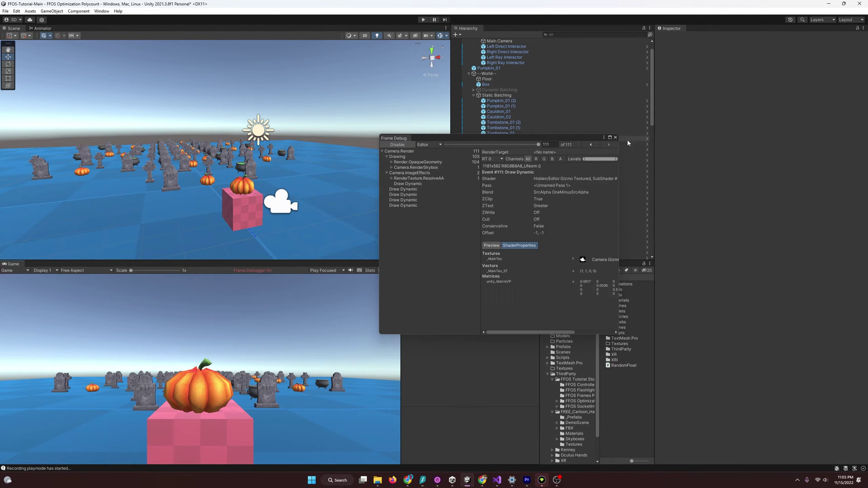
pyautogui.click(615, 137)
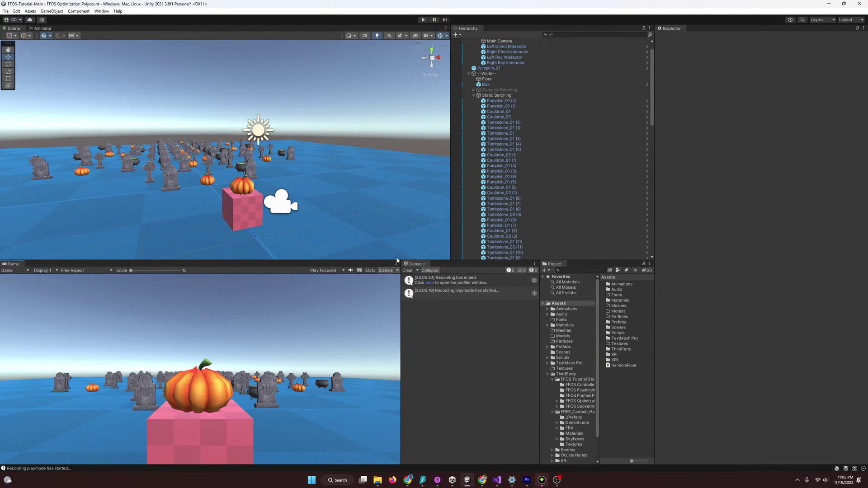
pyautogui.click(370, 271)
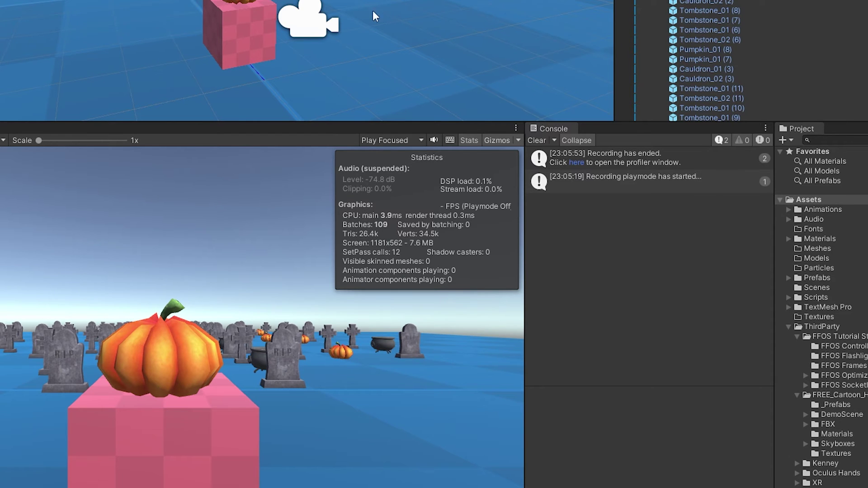
# Select all scene objects, duplicate them as a test, then undo the duplication.
pyautogui.hotkey('ctrl', 'a')
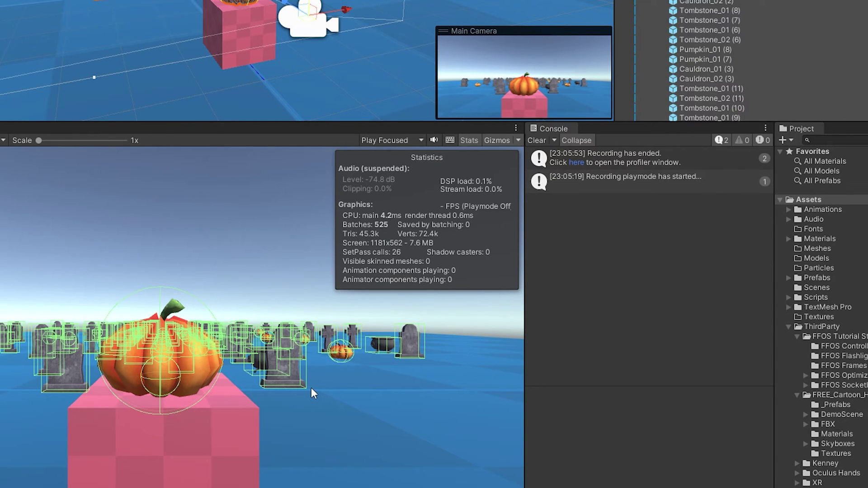
pyautogui.hotkey('ctrl', 'd')
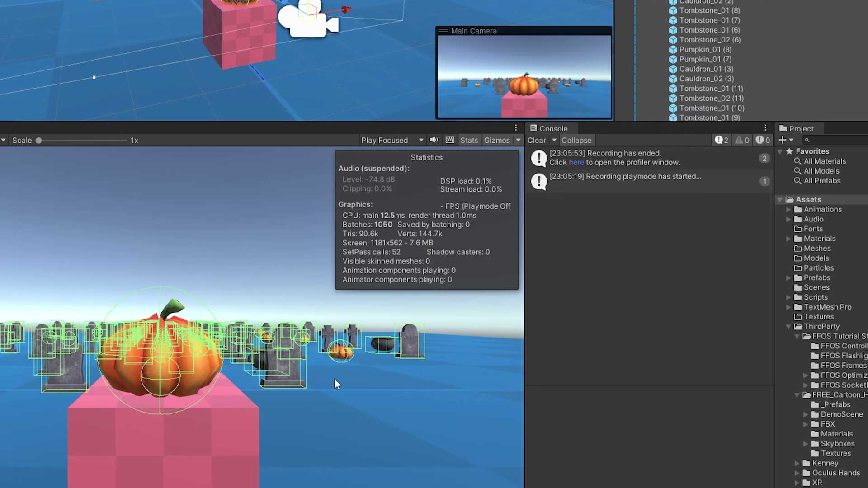
pyautogui.hotkey('ctrl', 'z')
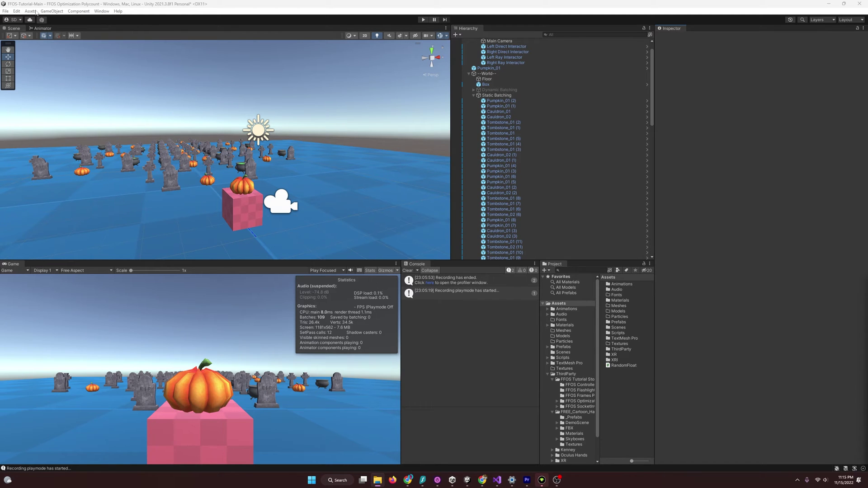
pyautogui.click(16, 11)
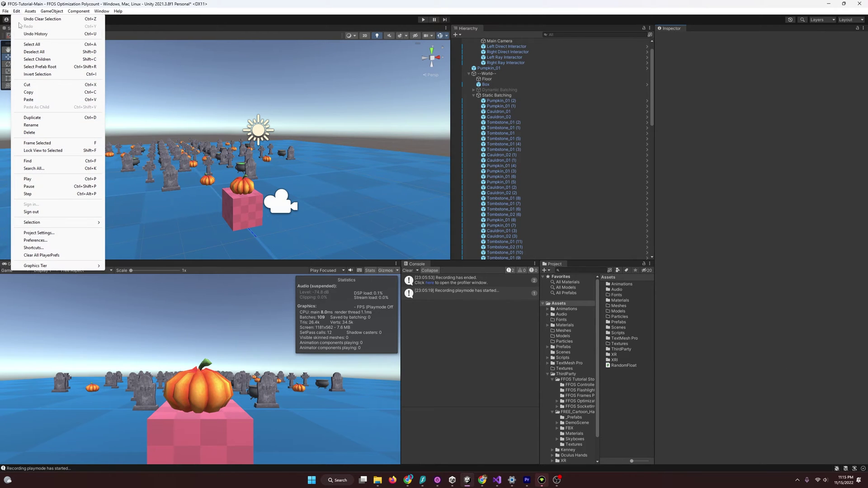
pyautogui.click(38, 233)
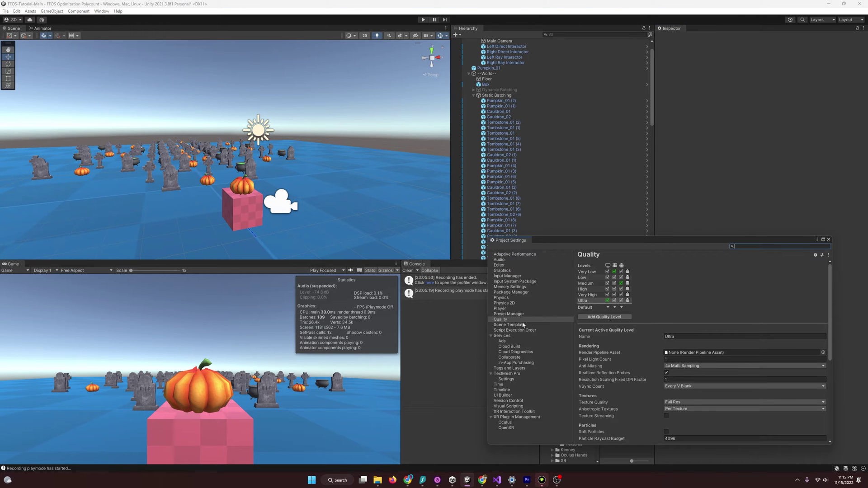
pyautogui.click(501, 308)
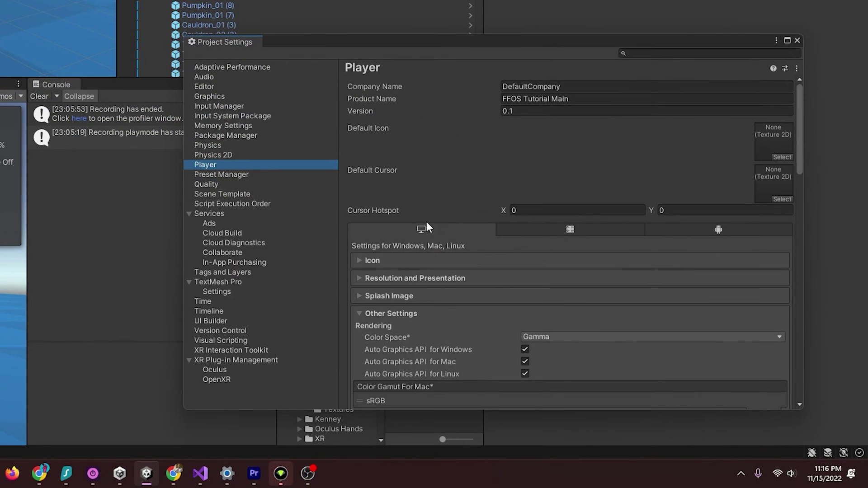
pyautogui.click(425, 231)
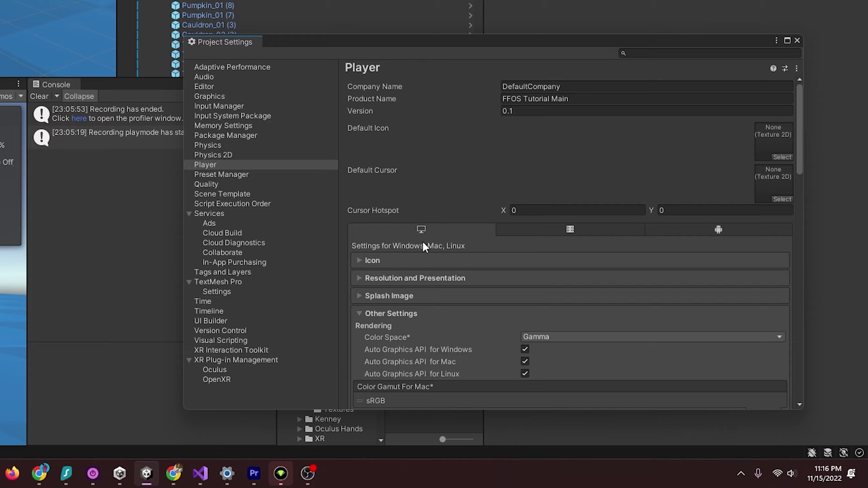
pyautogui.scroll(-5, 410, 245)
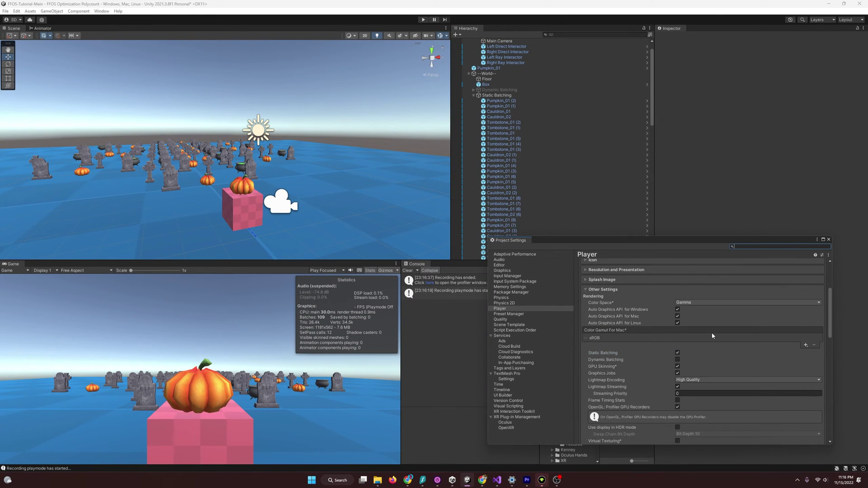
pyautogui.click(828, 240)
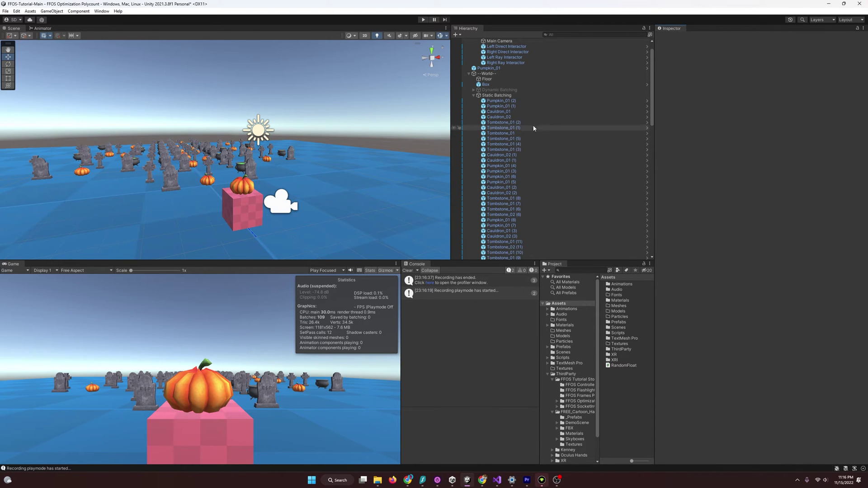
# Mark the Static Batching group Static, applying the flag to all its children.
pyautogui.click(503, 95)
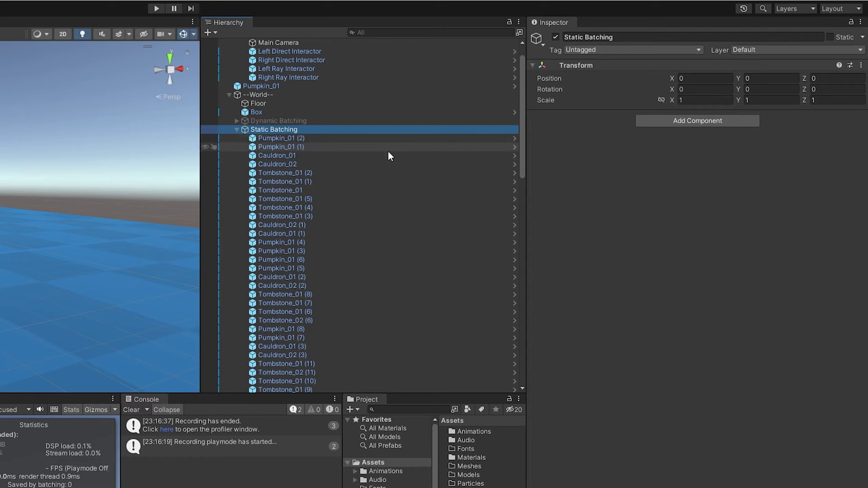
pyautogui.click(830, 38)
pyautogui.click(120, 384)
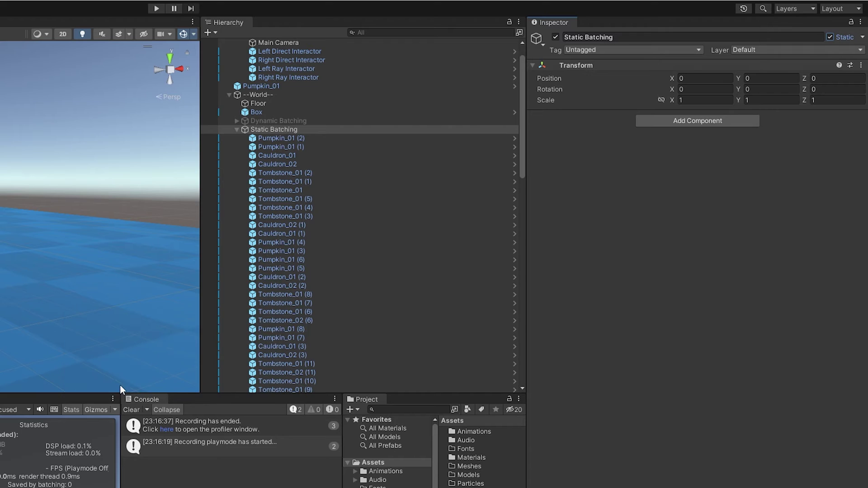
# Verify Pumpkin_01 (2), Pumpkin_01 (1), Tombstone_01 (2) and Pumpkin_01 (7) are static.
pyautogui.click(291, 131)
pyautogui.click(291, 138)
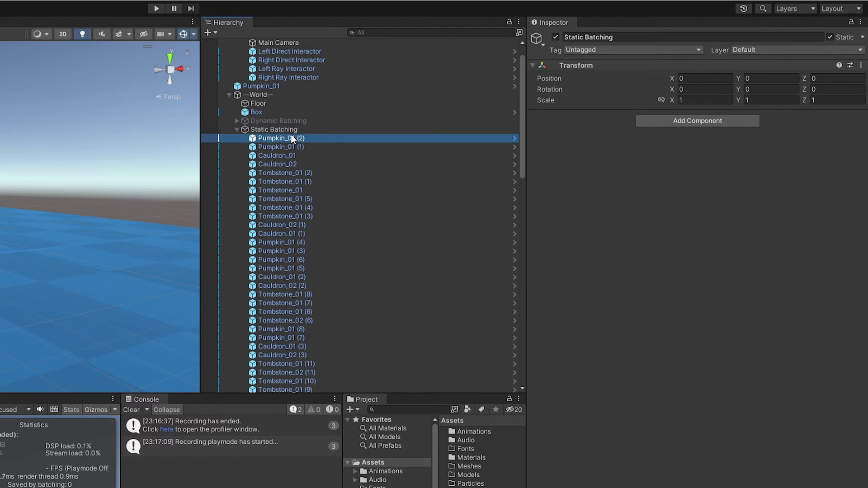
pyautogui.click(289, 146)
pyautogui.click(283, 173)
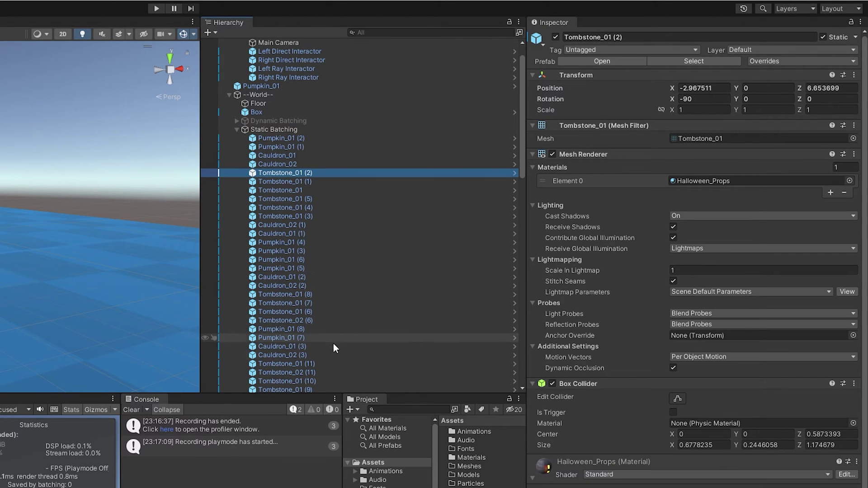
pyautogui.click(353, 339)
pyautogui.click(303, 132)
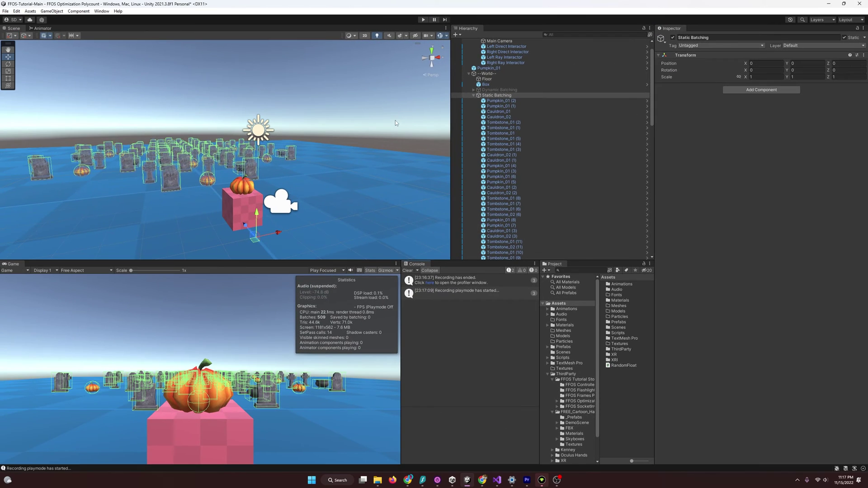
# Test-run the scene to confirm batches drop to 11, then stop play mode.
pyautogui.click(423, 20)
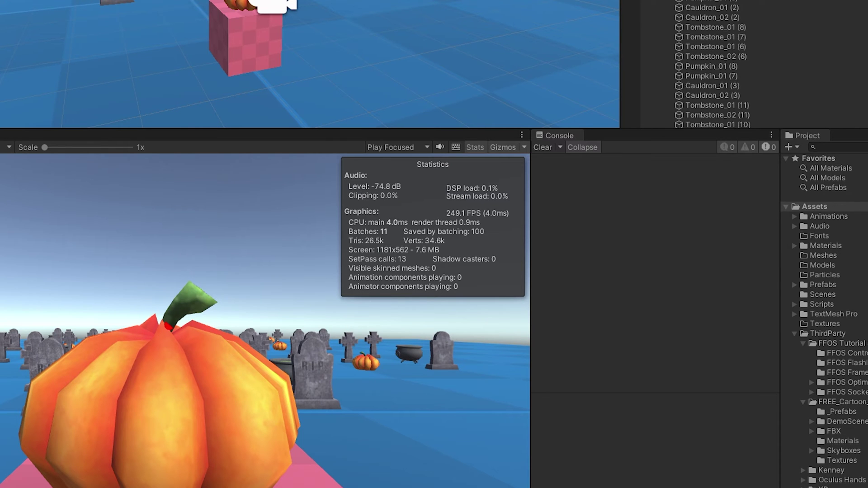
pyautogui.hotkey('ctrl', 'p')
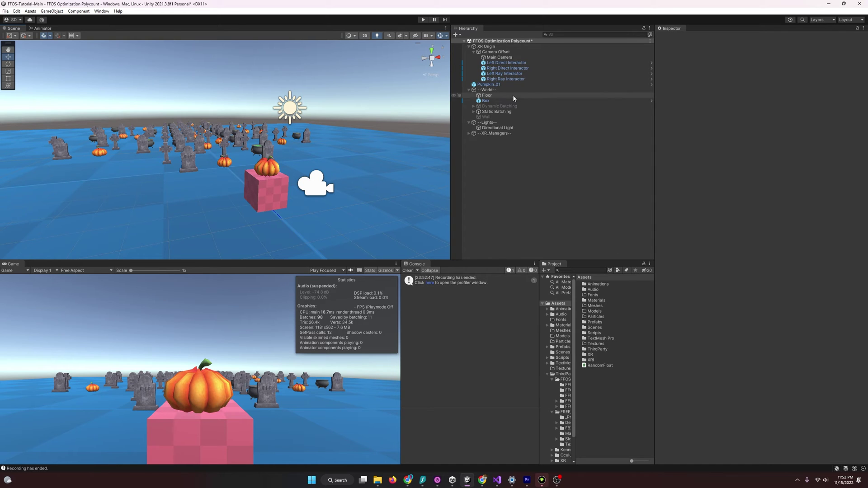
pyautogui.click(507, 107)
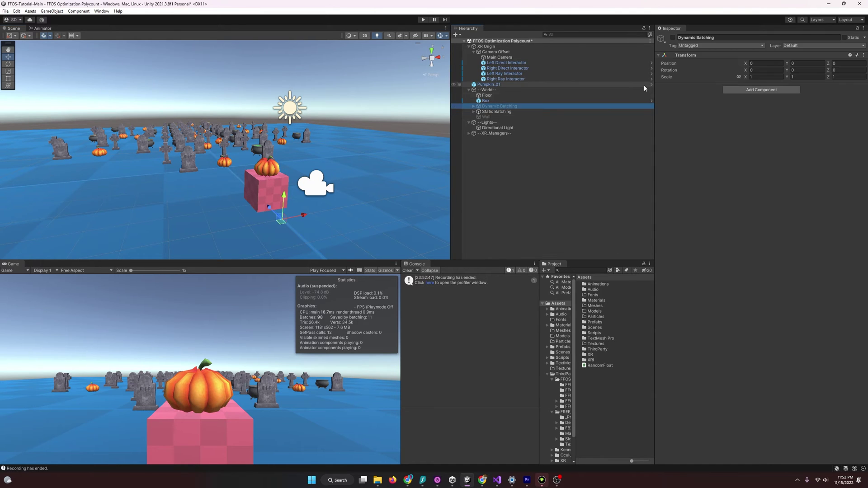
# Deactivate the Static Batching group, activate the Dynamic Batching pink cubes, and test-run the scene.
pyautogui.click(540, 111)
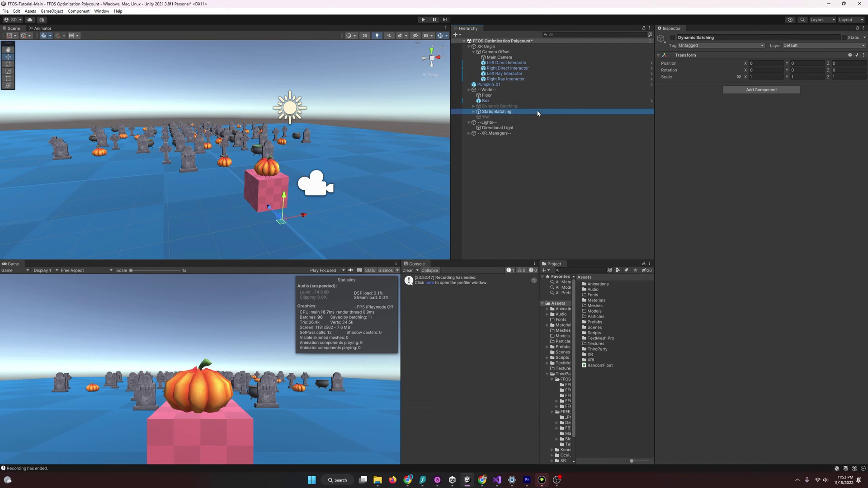
pyautogui.click(673, 38)
pyautogui.click(486, 101)
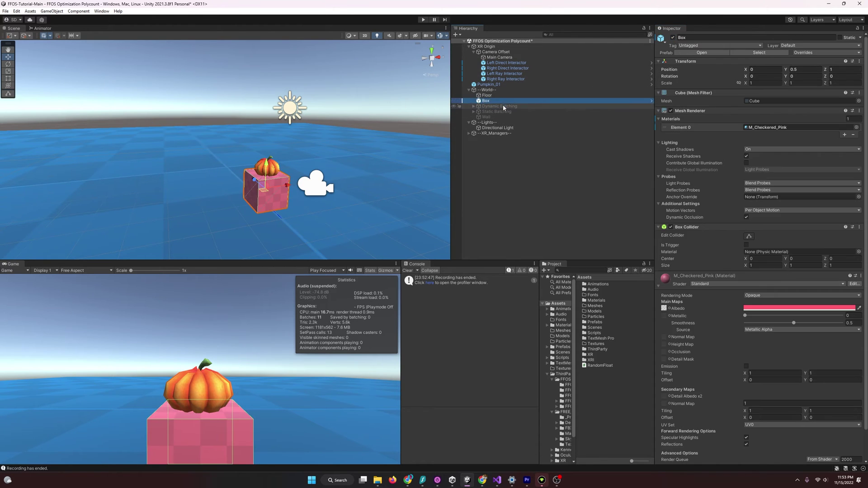
pyautogui.click(500, 106)
pyautogui.click(673, 38)
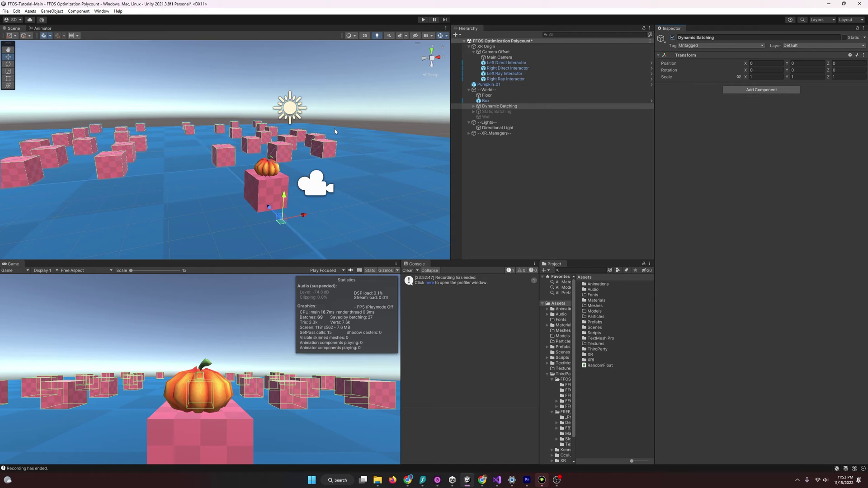
pyautogui.moveTo(334, 131); pyautogui.dragTo(369, 132, button='middle')
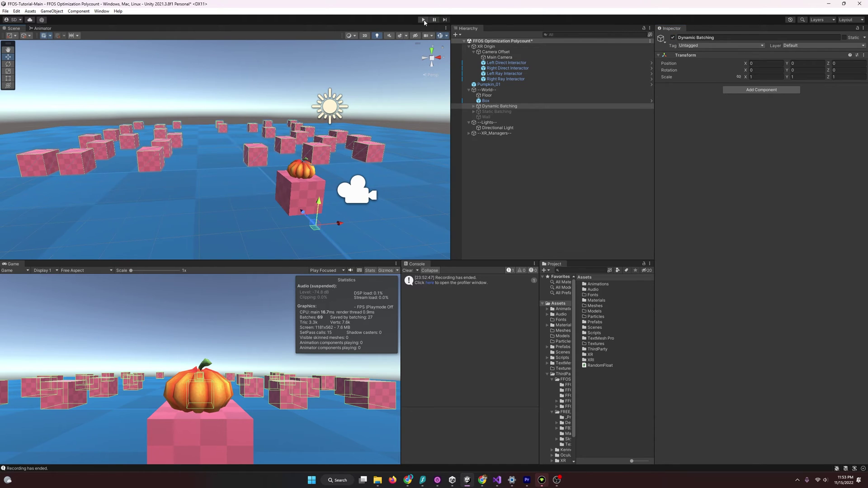
pyautogui.click(423, 20)
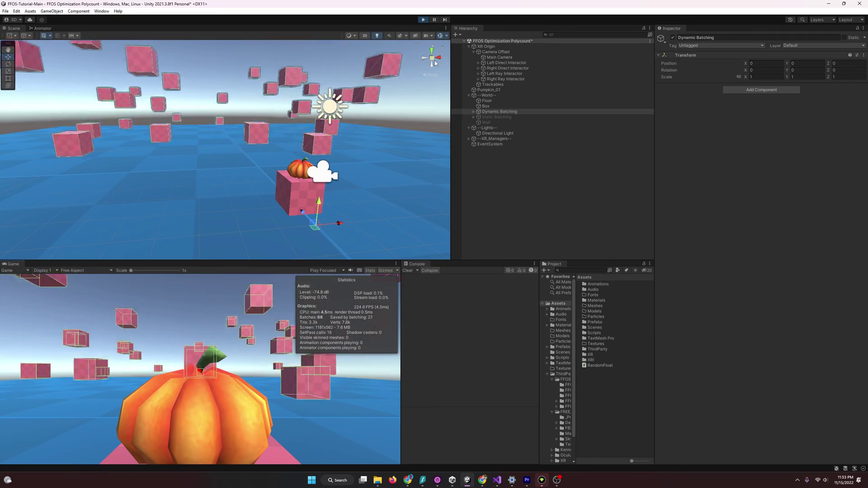
pyautogui.hotkey('ctrl', 'p')
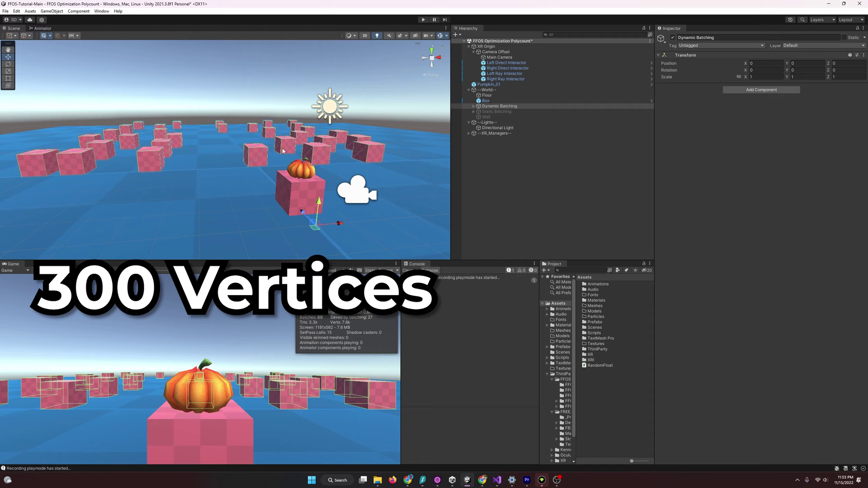
# Inspect a pink box's material, then test-run the scene to check batch counts.
pyautogui.click(258, 155)
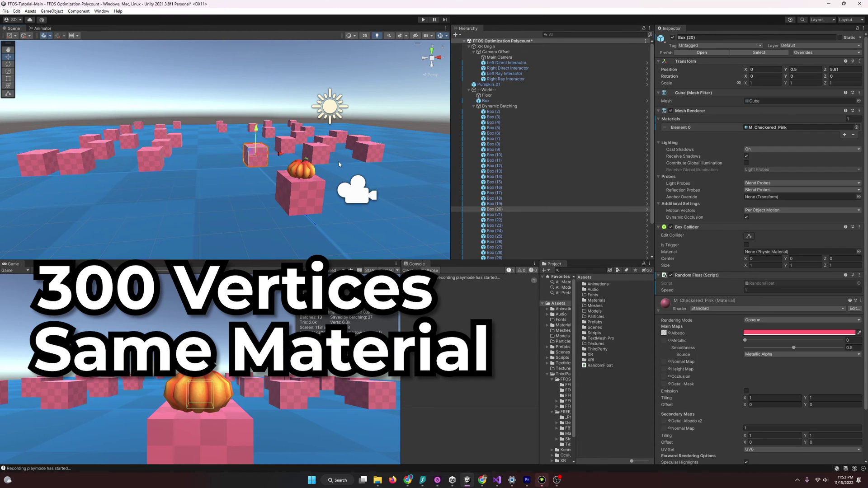
pyautogui.scroll(-3, 593, 221)
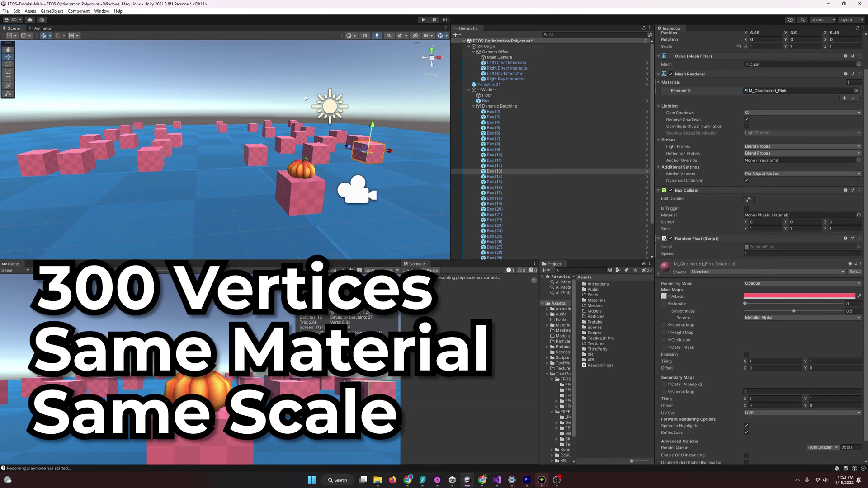
pyautogui.click(316, 92)
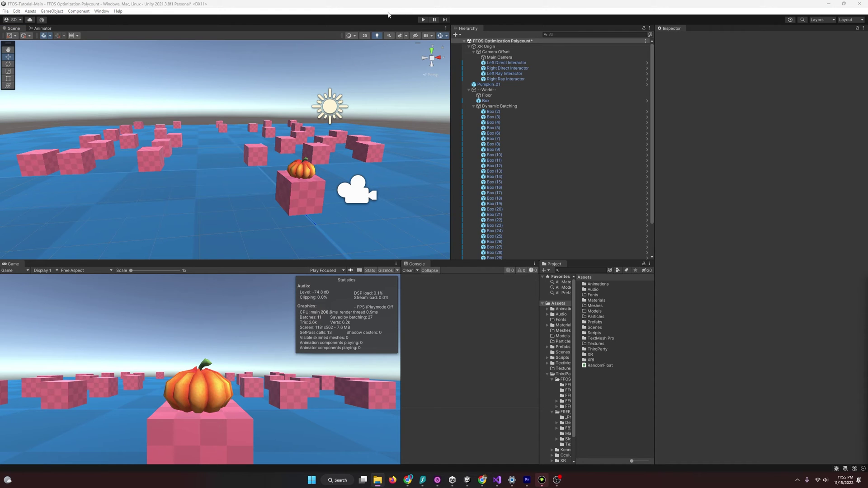
pyautogui.click(423, 20)
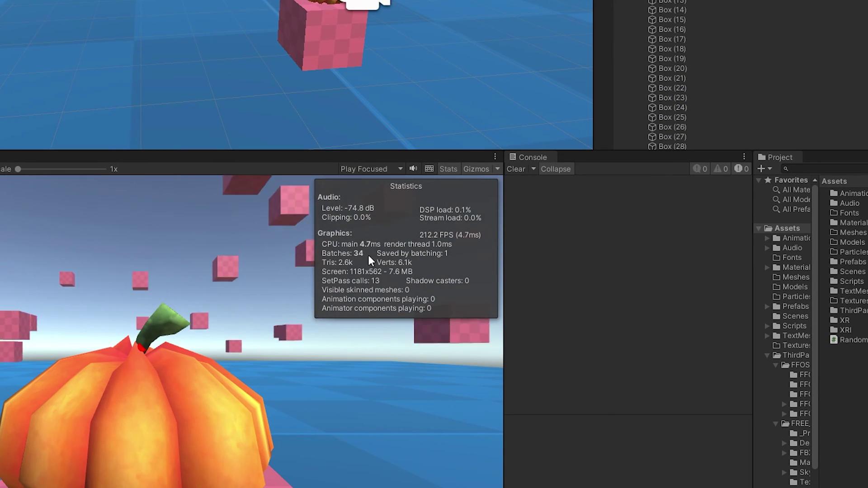
pyautogui.hotkey('ctrl', 'p')
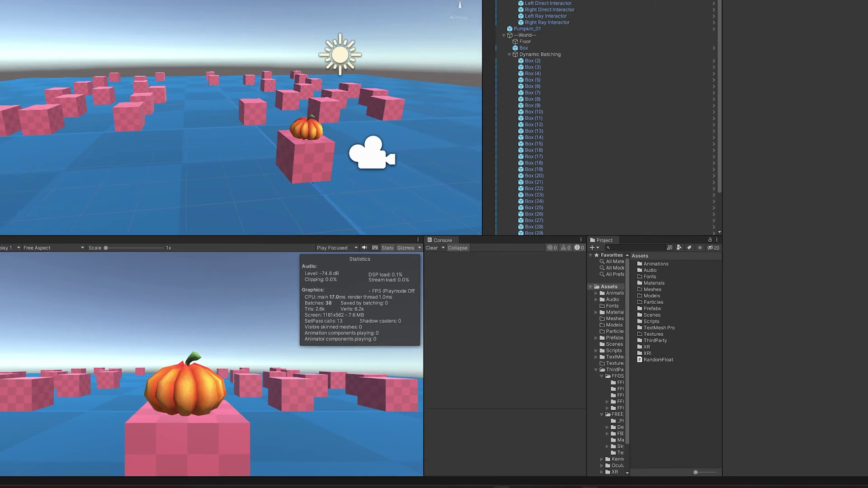
# Tick Dynamic Batching under Player > Other Settings, then close Project Settings.
pyautogui.click(17, 11)
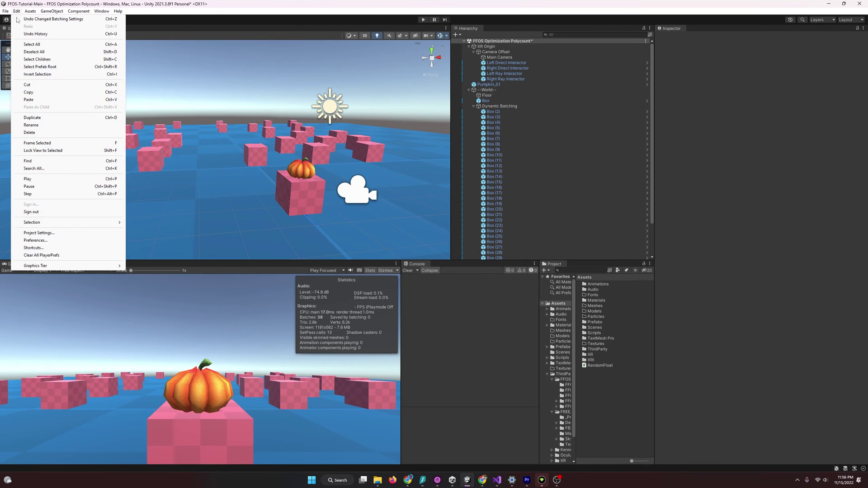
pyautogui.click(57, 234)
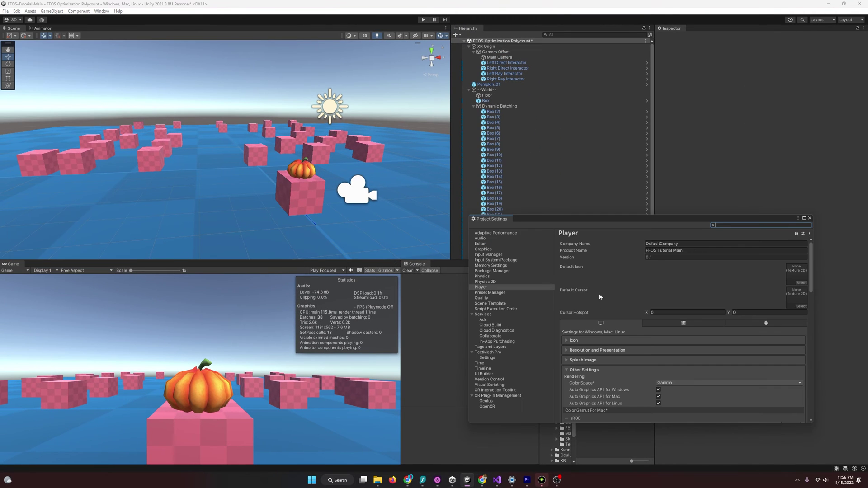
pyautogui.scroll(-3, 600, 332)
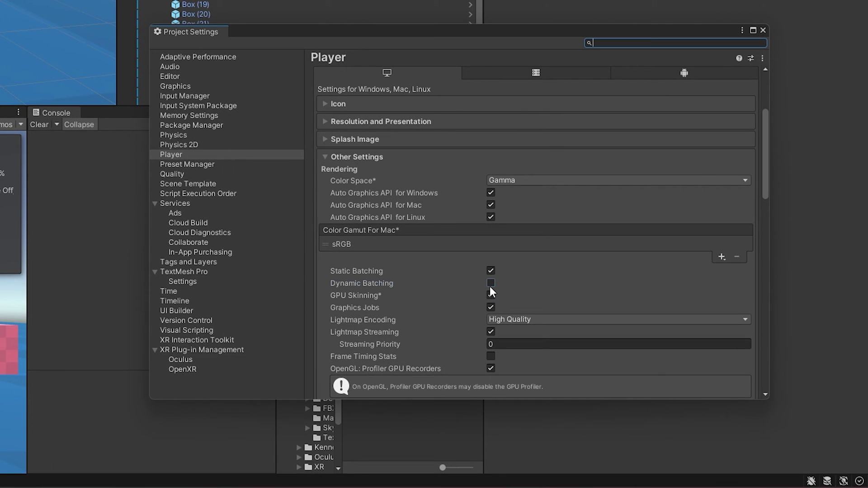
pyautogui.click(491, 284)
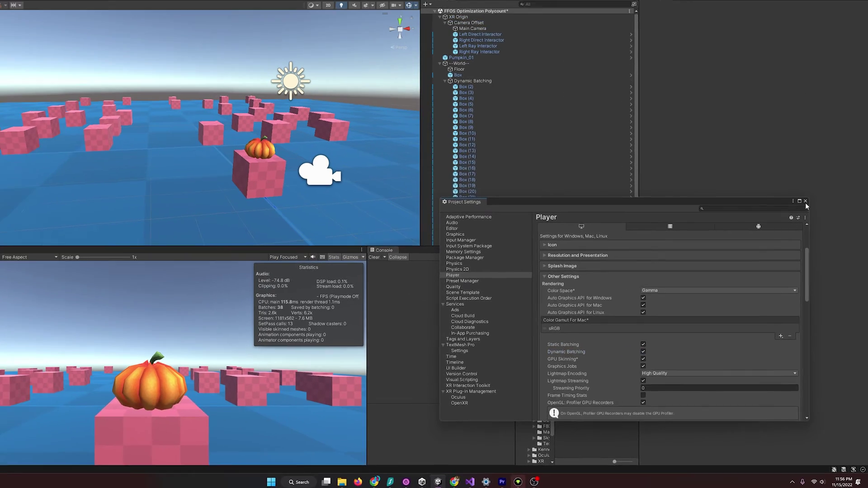
pyautogui.click(763, 30)
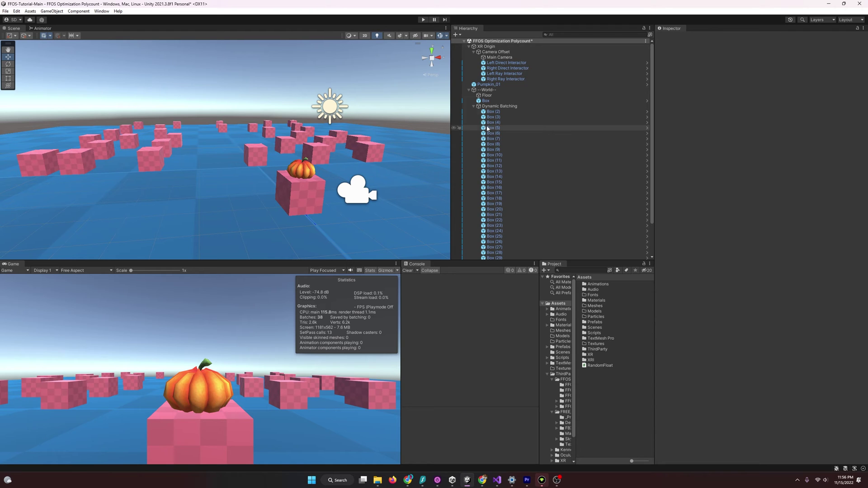
# Play-test dynamic batching, noting 11 batches with 27 saved by batching, then stop play mode.
pyautogui.click(424, 20)
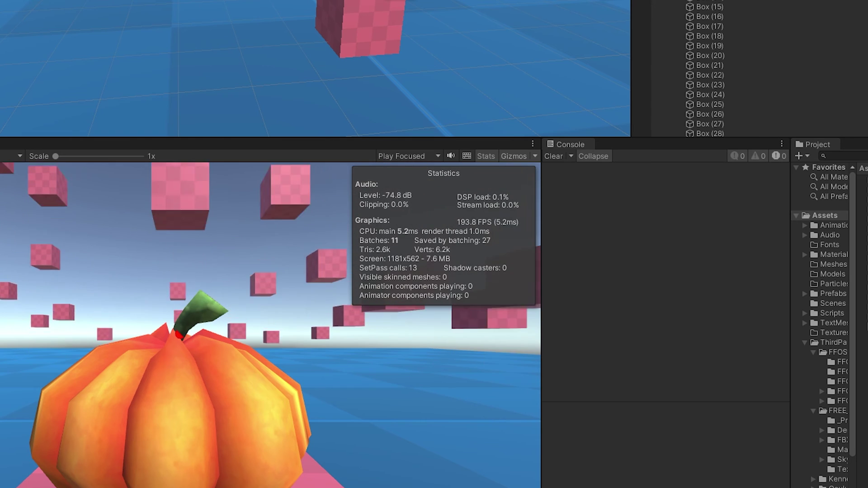
pyautogui.hotkey('ctrl', 'p')
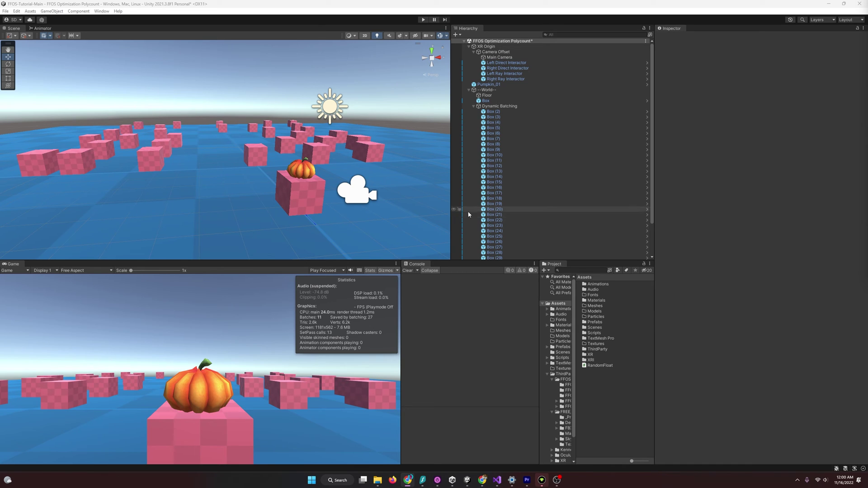
pyautogui.click(503, 113)
pyautogui.scroll(-2, 524, 177)
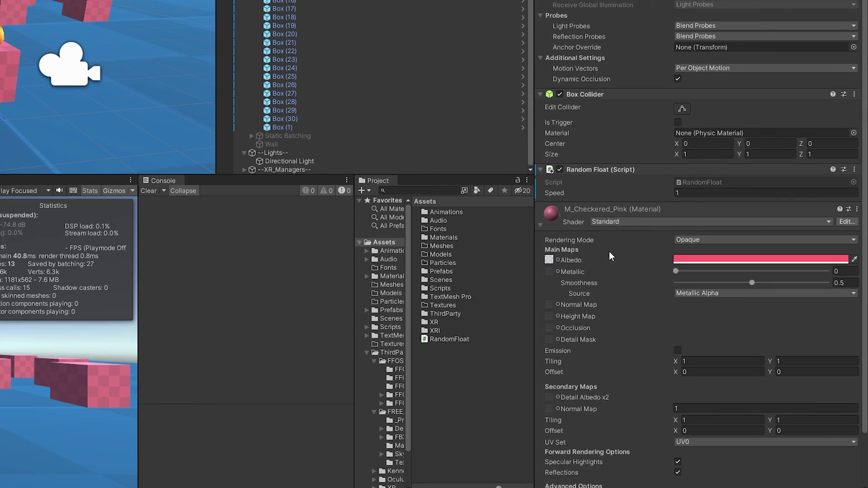
pyautogui.scroll(-3, 703, 288)
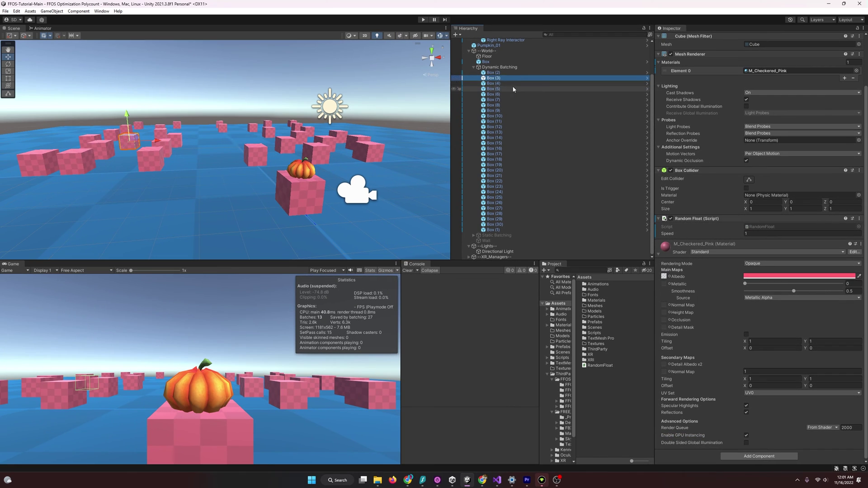
pyautogui.click(512, 89)
pyautogui.click(512, 116)
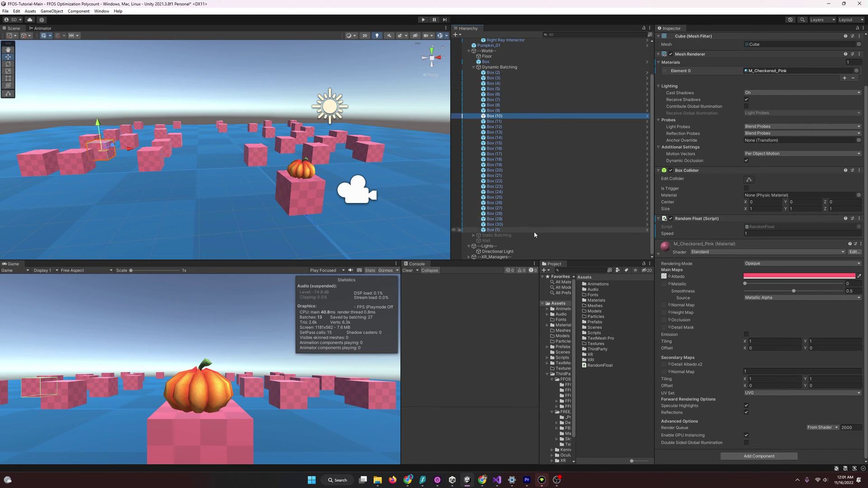
pyautogui.click(16, 11)
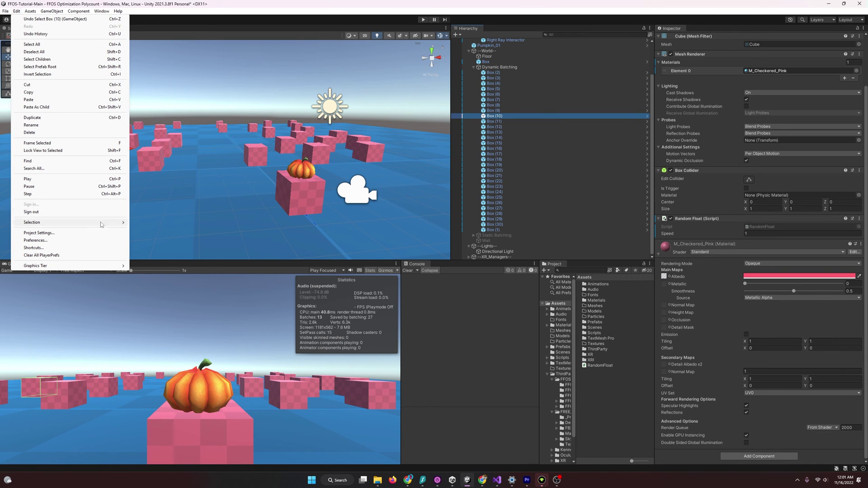
pyautogui.click(39, 233)
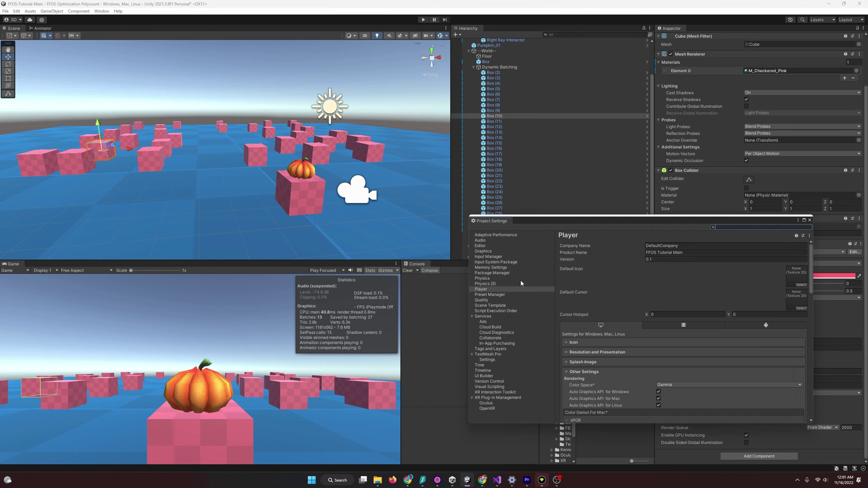
# Close Project Settings and run the scene, showing 12 batches with 27 saved by batching.
pyautogui.click(810, 218)
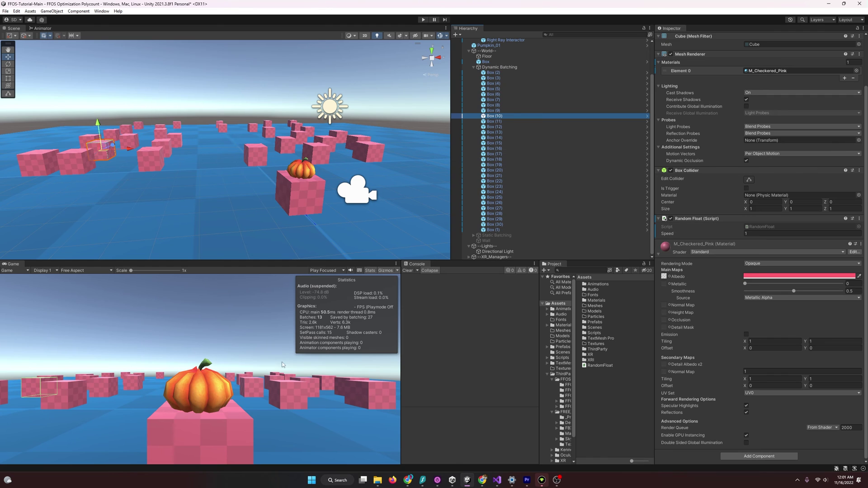
pyautogui.click(425, 20)
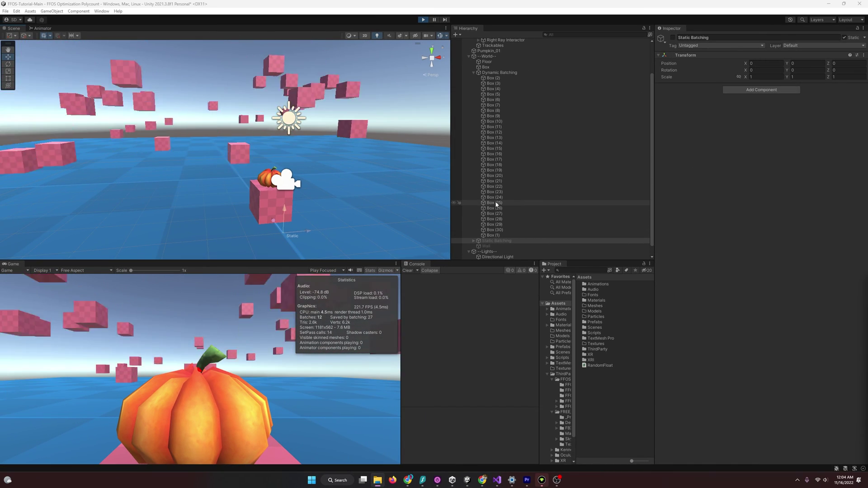
# Re-enable the Static Batching graveyard group, collapse Dynamic Batching, and replay to check batch counts.
pyautogui.hotkey('ctrl', 'p')
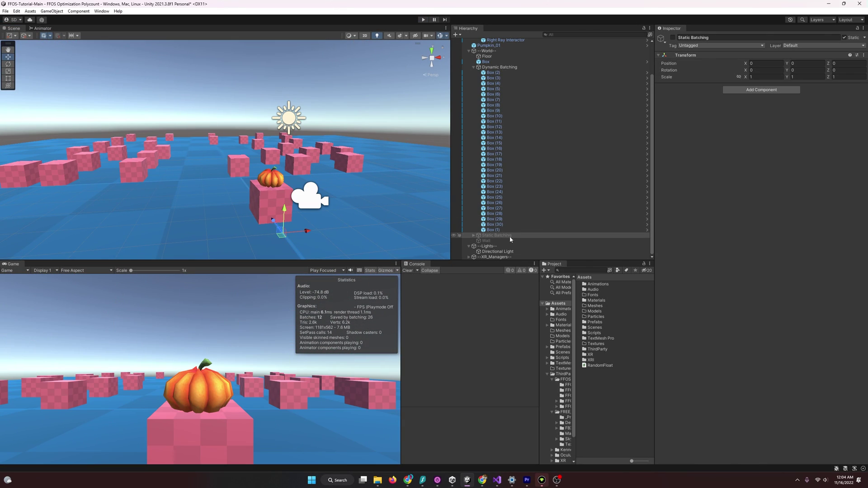
pyautogui.click(673, 37)
pyautogui.click(474, 67)
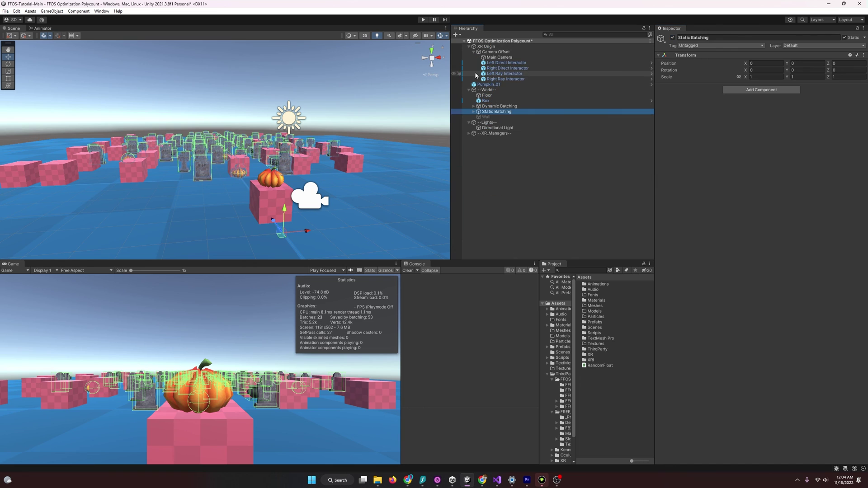
pyautogui.click(400, 125)
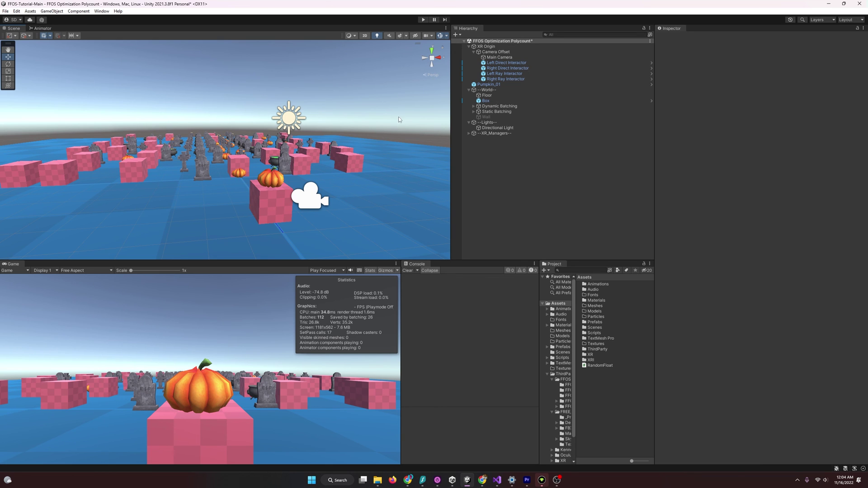
pyautogui.click(423, 19)
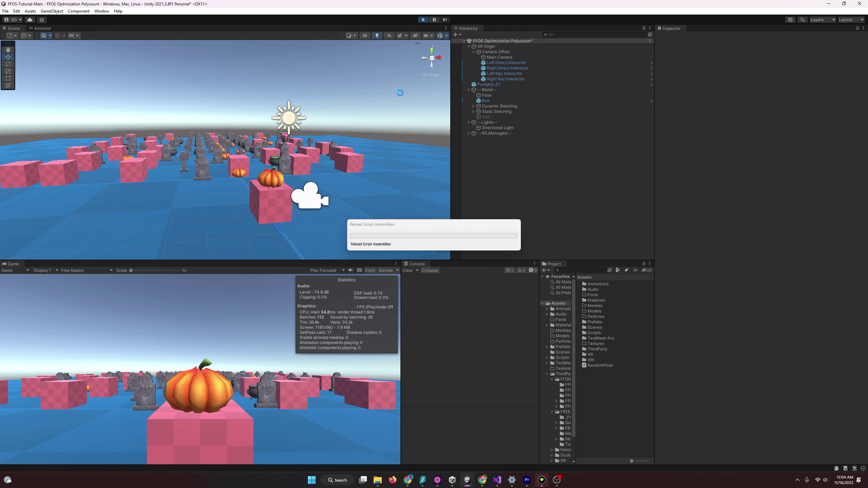